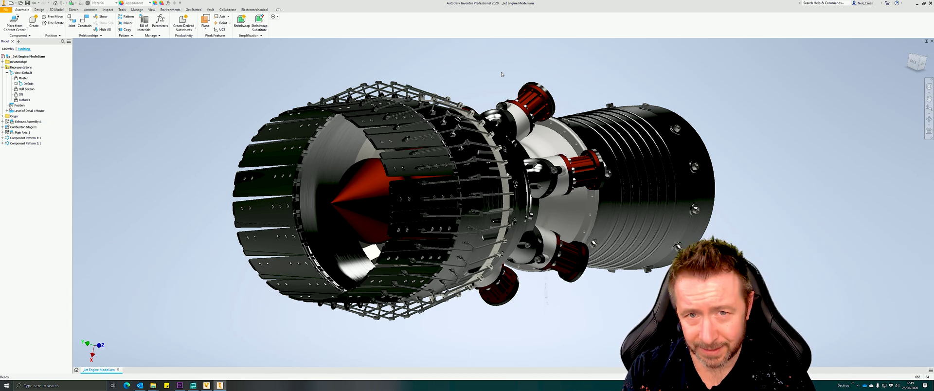
# Switch to Autodesk VRED and start publishing the jet engine scene as a VRED Go file.
pyautogui.click(206, 385)
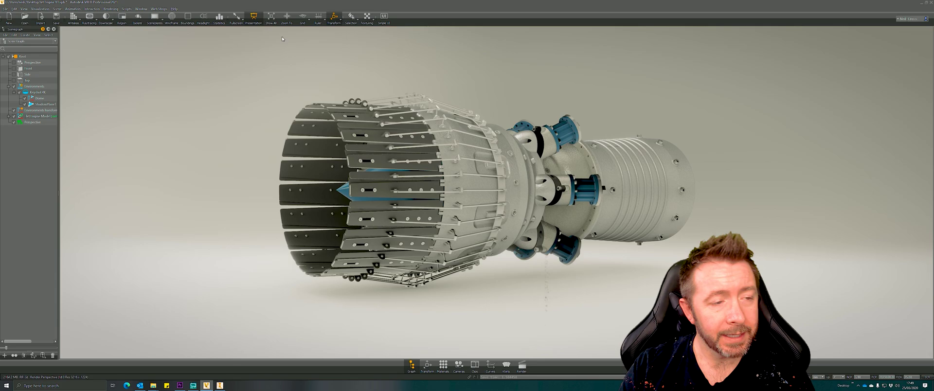
pyautogui.moveTo(113, 47); pyautogui.dragTo(466, 153)
pyautogui.click(6, 9)
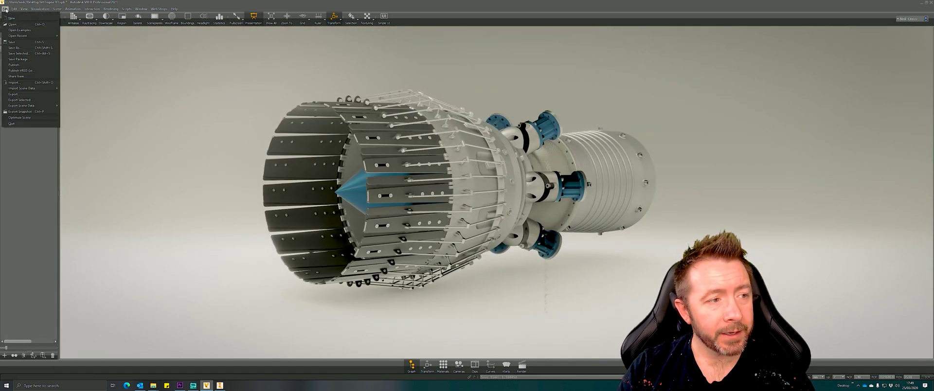
pyautogui.click(21, 71)
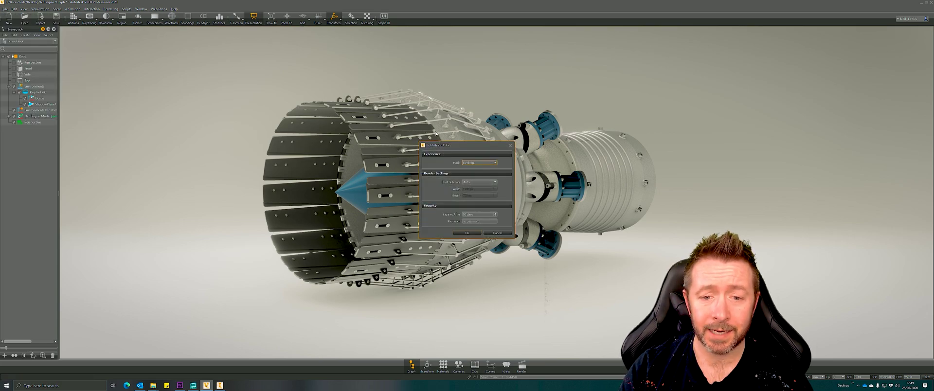
pyautogui.moveTo(460, 147); pyautogui.dragTo(511, 70)
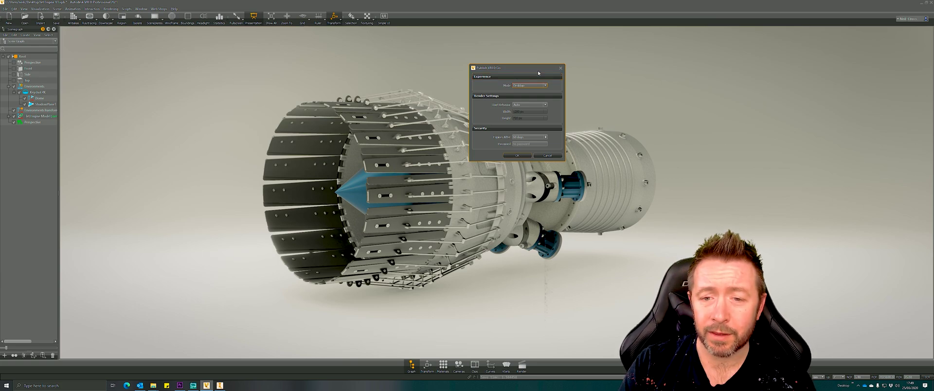
# Choose Desktop as the experience mode and Auto for the render window settings.
pyautogui.click(544, 86)
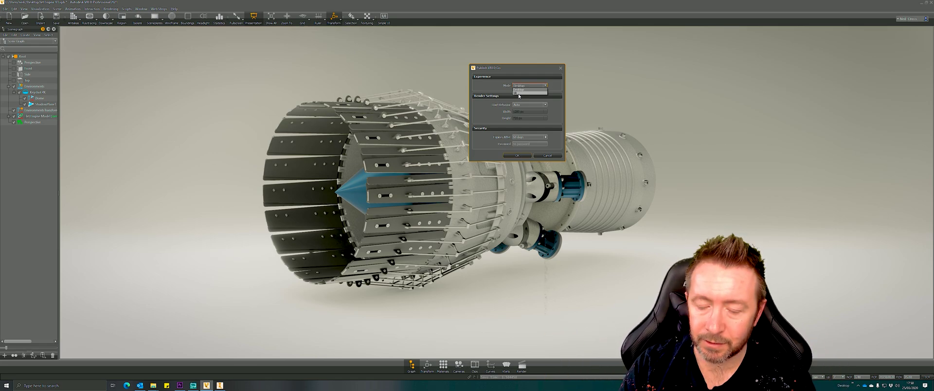
pyautogui.click(520, 90)
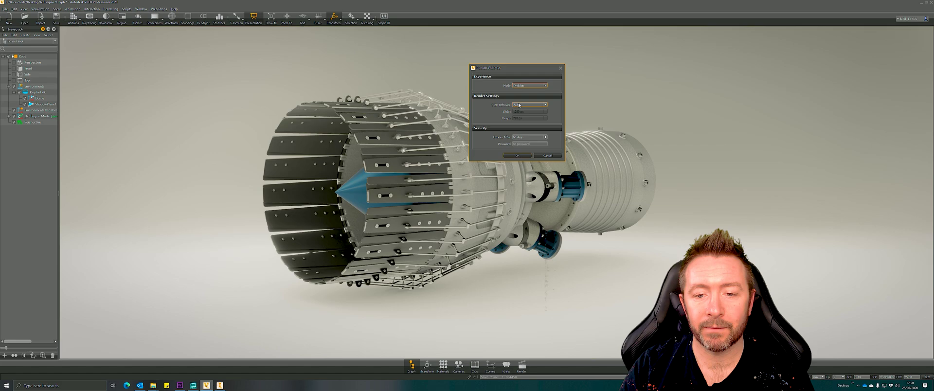
pyautogui.click(522, 105)
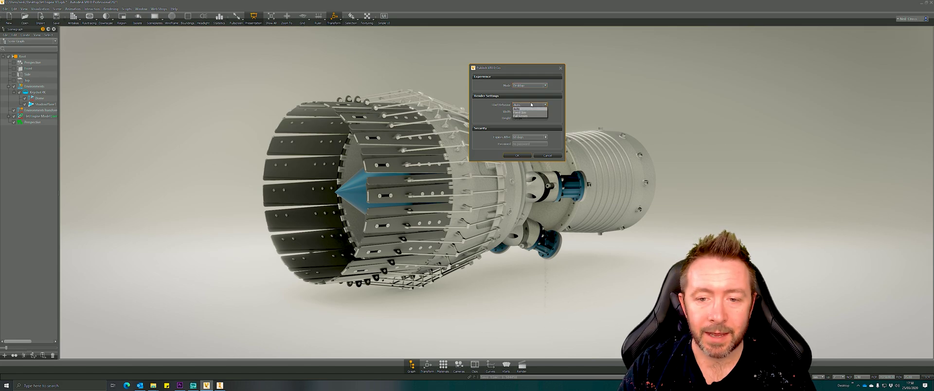
pyautogui.click(531, 109)
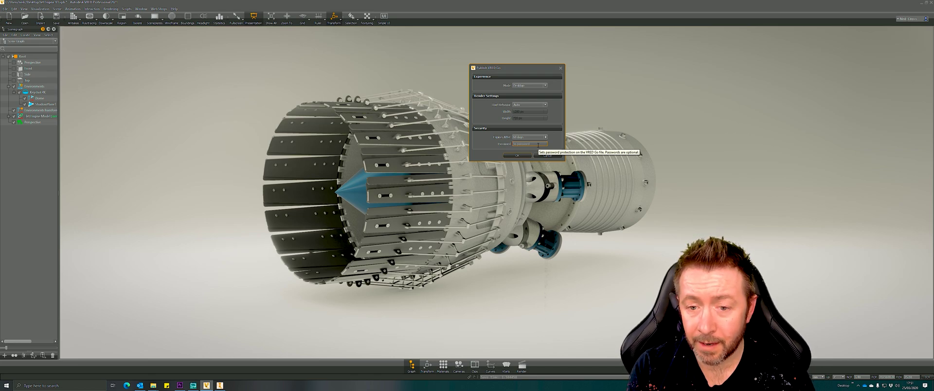
# Publish the VRED Go executable to the Desktop under a new numeric file name without setting a password.
pyautogui.click(516, 156)
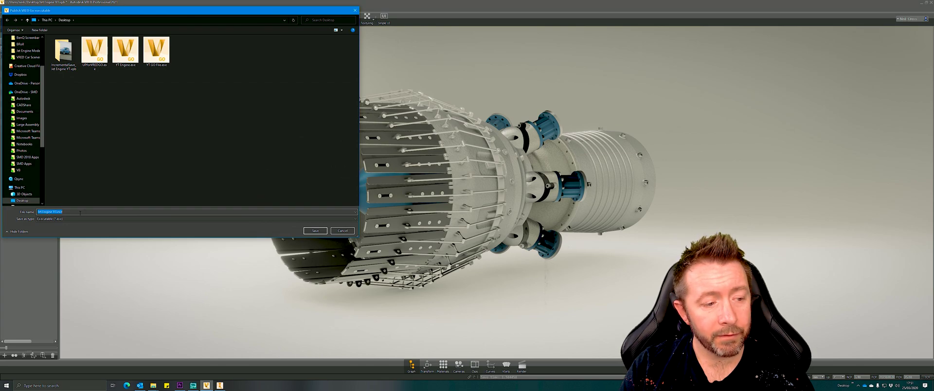
pyautogui.write('123')
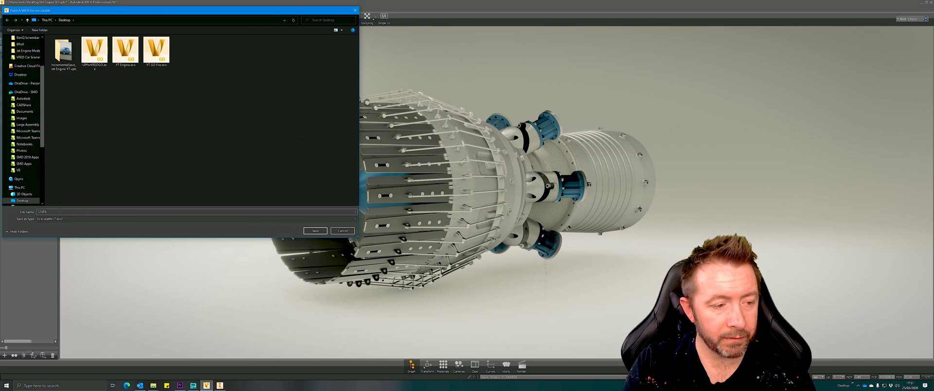
pyautogui.write('4')
pyautogui.press('Return')
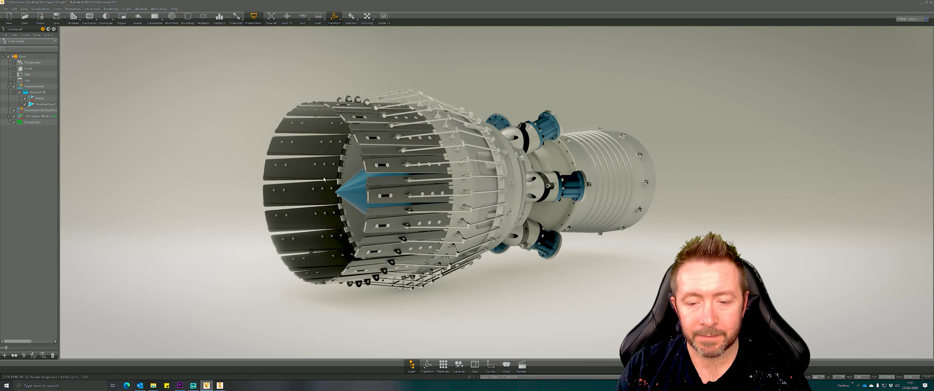
# Launch the published VRED Go executable from the desktop, accept the trust warning and maximise the viewer.
pyautogui.click(922, 3)
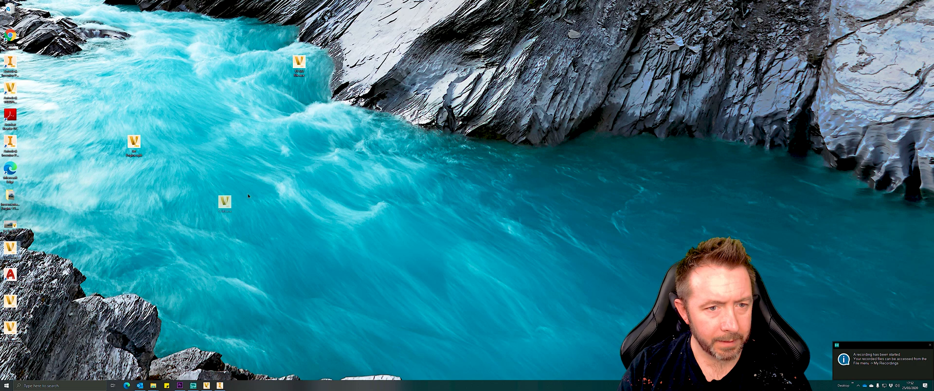
pyautogui.moveTo(225, 203); pyautogui.dragTo(323, 146)
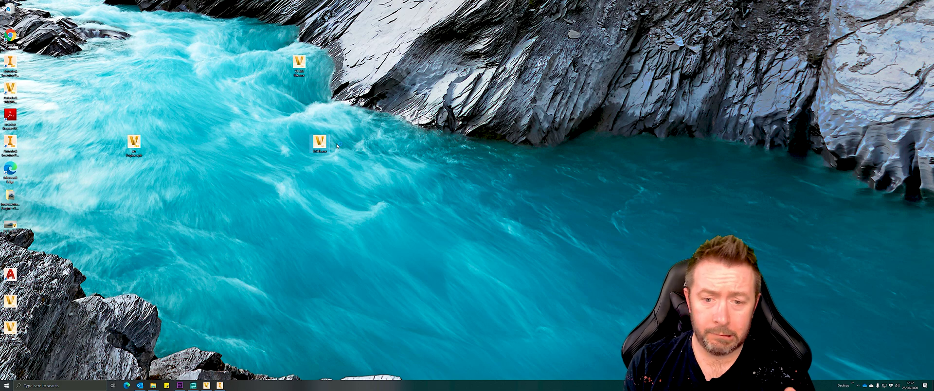
pyautogui.press('Return')
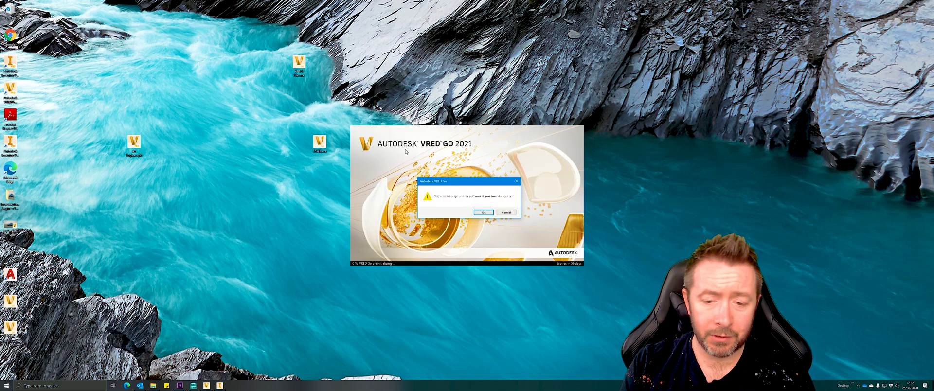
pyautogui.click(483, 211)
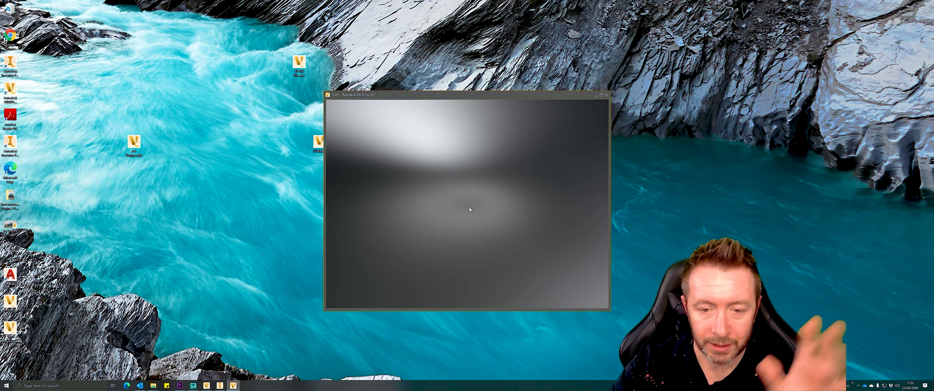
pyautogui.click(601, 96)
# Examine the published jet engine from its exhaust and intake ends and review the viewer's rendering options.
pyautogui.moveTo(506, 224); pyautogui.dragTo(492, 193)
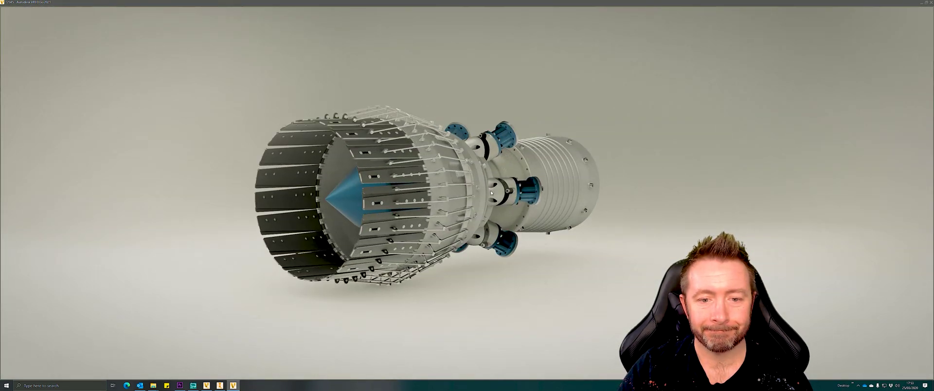
pyautogui.rightClick(483, 66)
pyautogui.moveTo(500, 70)
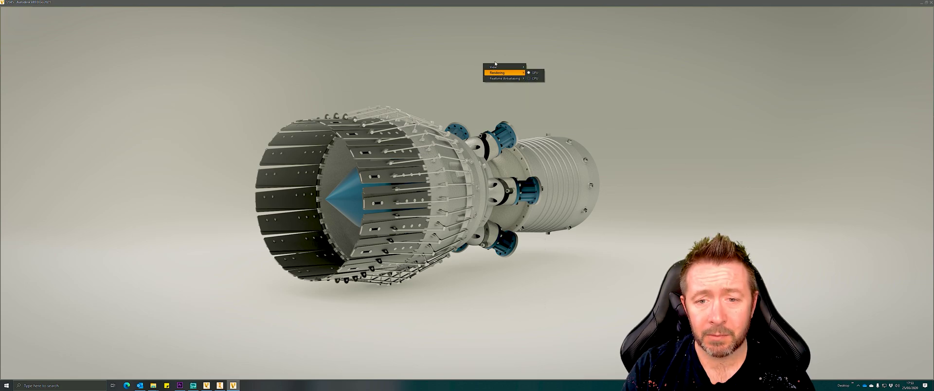
pyautogui.moveTo(444, 65); pyautogui.dragTo(396, 164)
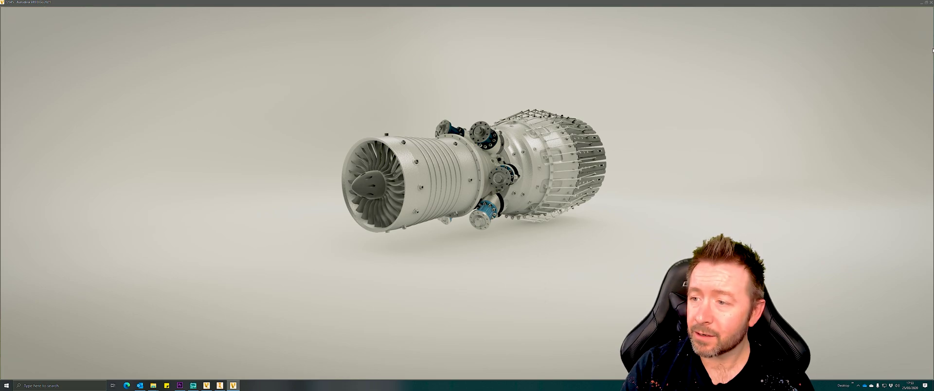
pyautogui.moveTo(357, 102); pyautogui.dragTo(435, 130)
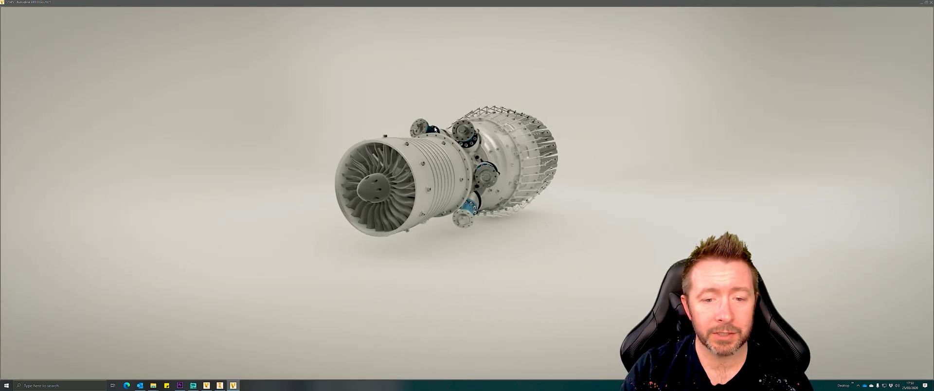
pyautogui.moveTo(370, 155); pyautogui.dragTo(558, 196)
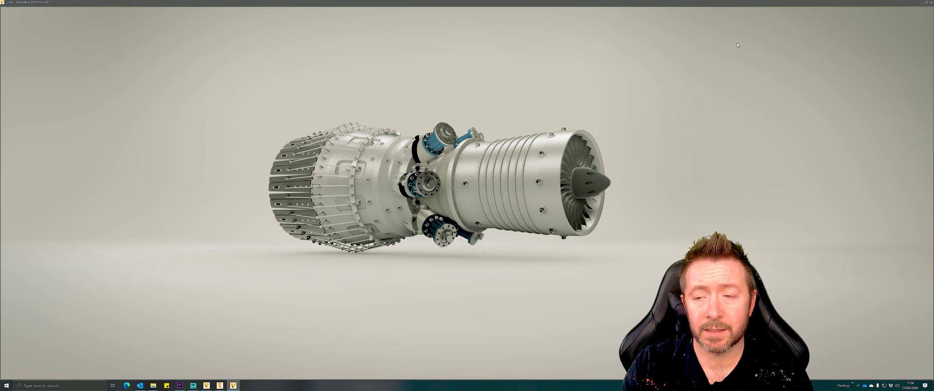
# Close the jet engine viewer, open the sample car VRED Go file and maximise it.
pyautogui.hotkey('alt', 'F4')
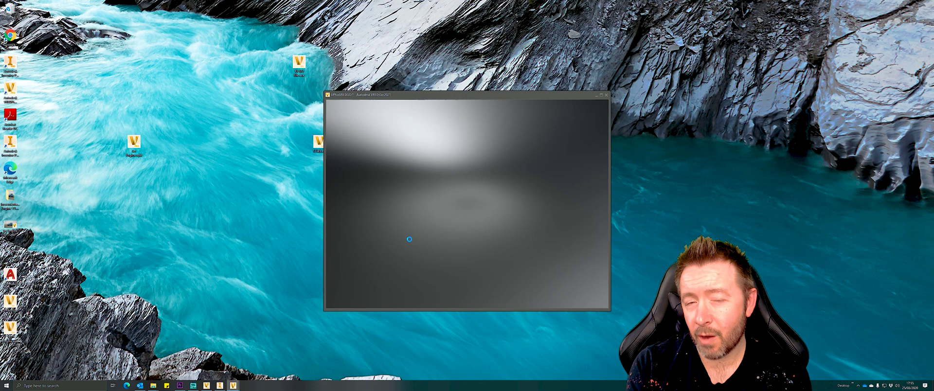
pyautogui.click(602, 96)
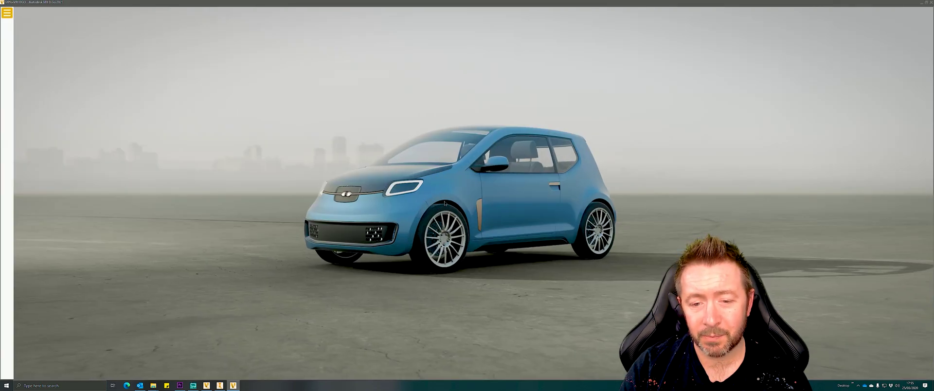
pyautogui.moveTo(444, 204)
pyautogui.mouseDown()
pyautogui.moveTo(465, 204)
pyautogui.moveTo(435, 199)
pyautogui.moveTo(462, 184)
pyautogui.moveTo(418, 199)
pyautogui.moveTo(165, 196)
pyautogui.moveTo(450, 213)
pyautogui.mouseUp()
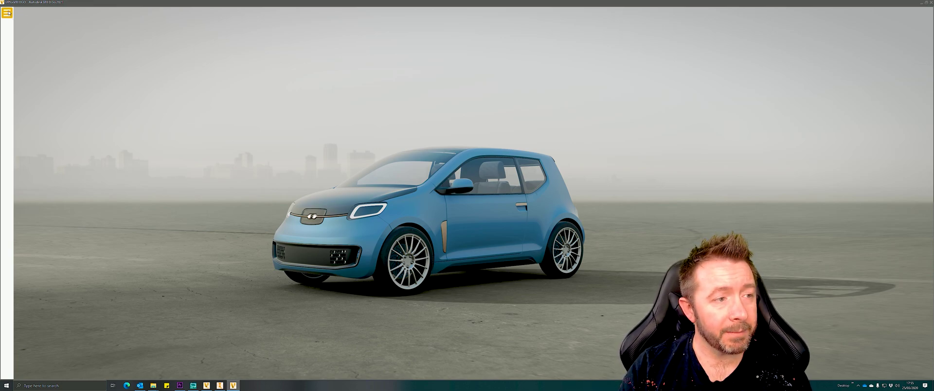
# Try the silver, black, red and blue metallic car paints and finish on Black Metallic.
pyautogui.click(8, 13)
pyautogui.click(35, 50)
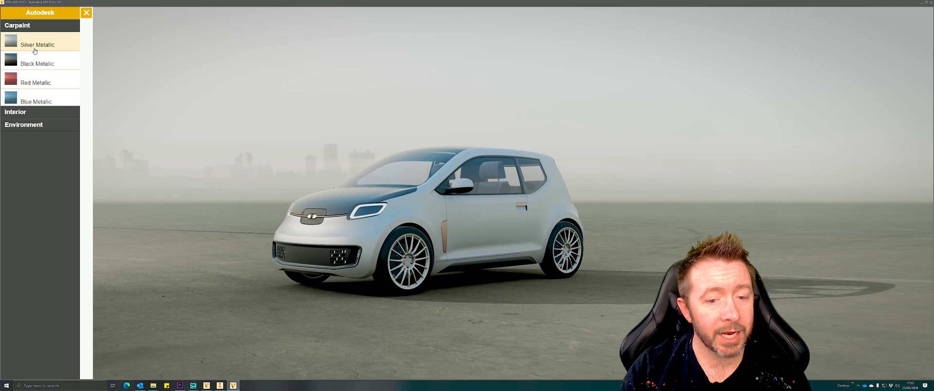
pyautogui.click(35, 61)
pyautogui.click(34, 79)
pyautogui.click(32, 100)
pyautogui.click(34, 78)
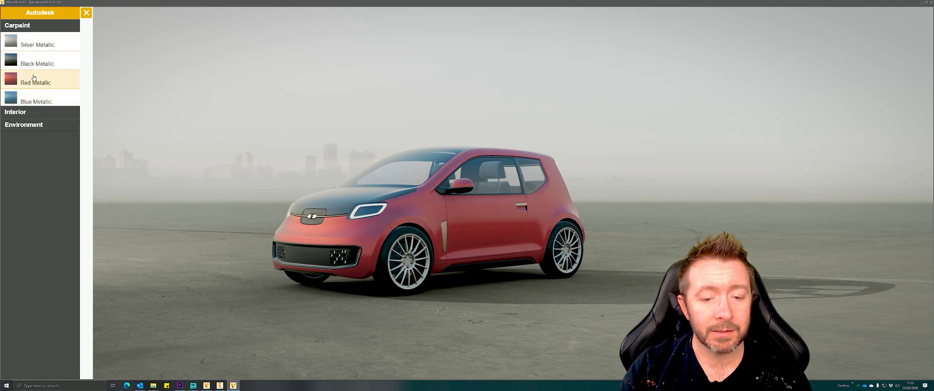
pyautogui.click(35, 51)
# Set the car's interior to Blue / Beige and its environment to Island.
pyautogui.click(24, 111)
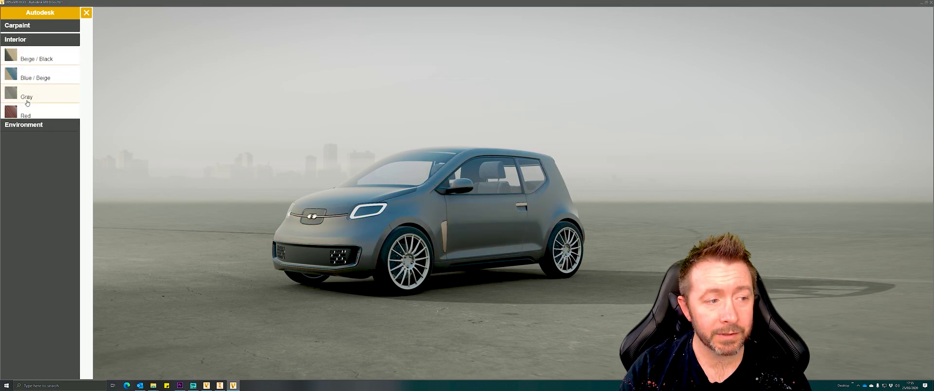
pyautogui.click(36, 73)
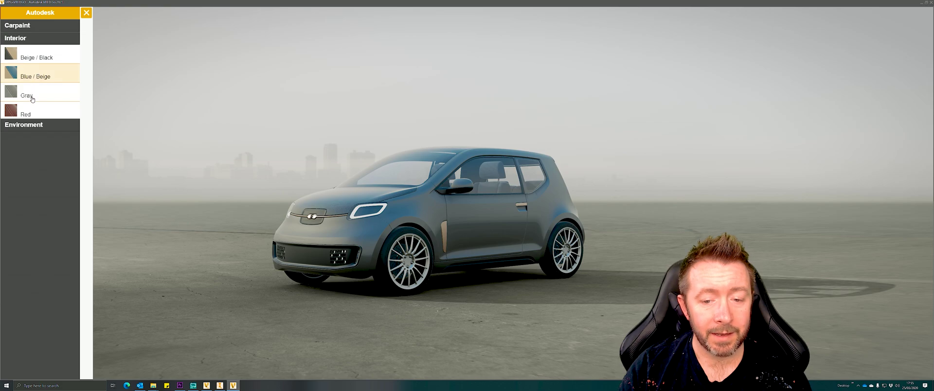
pyautogui.click(24, 124)
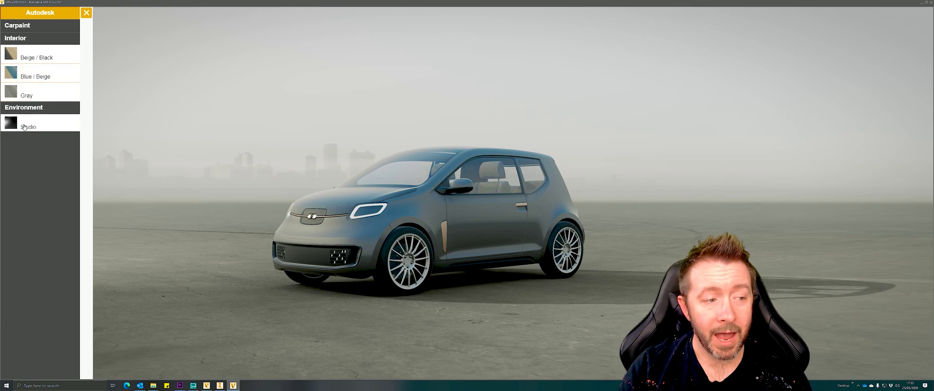
pyautogui.click(24, 125)
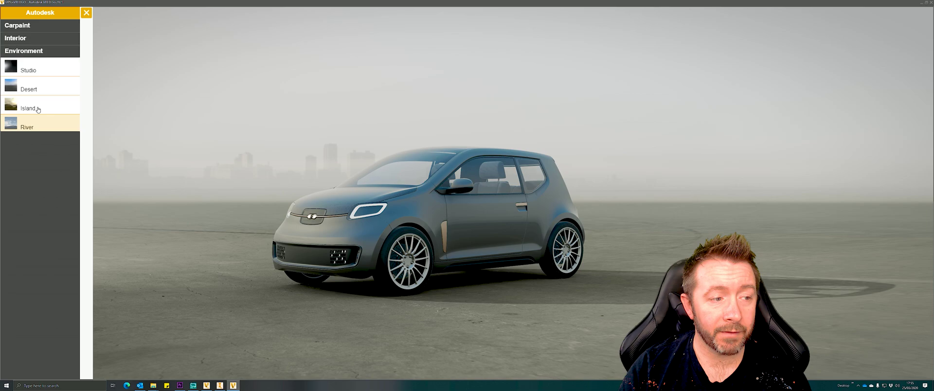
pyautogui.click(38, 109)
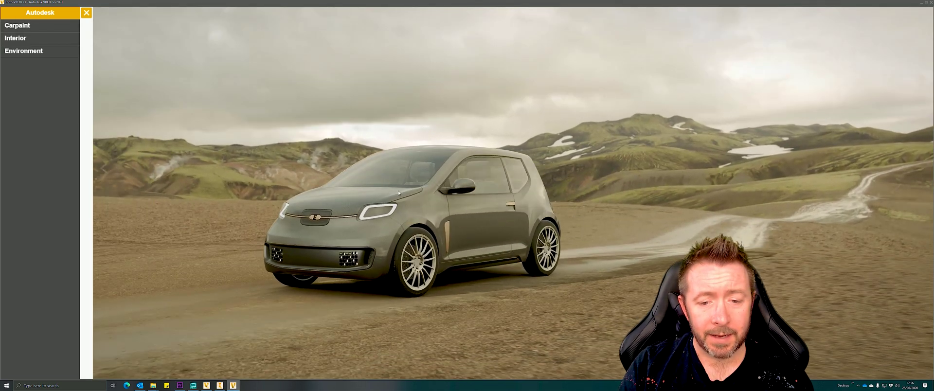
pyautogui.moveTo(366, 188); pyautogui.dragTo(479, 186)
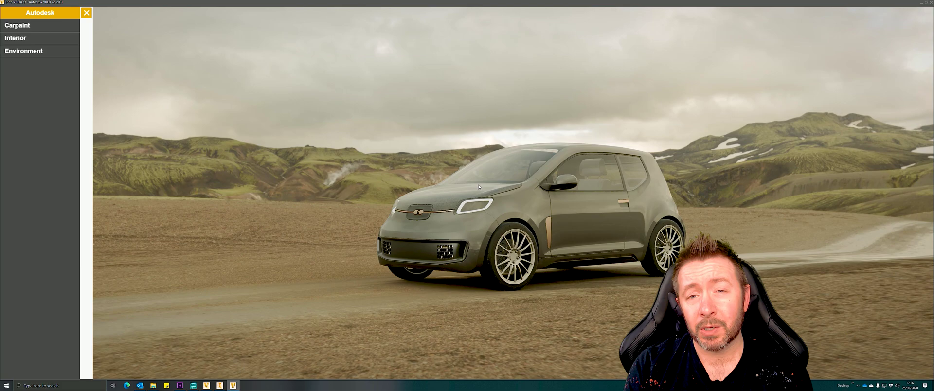